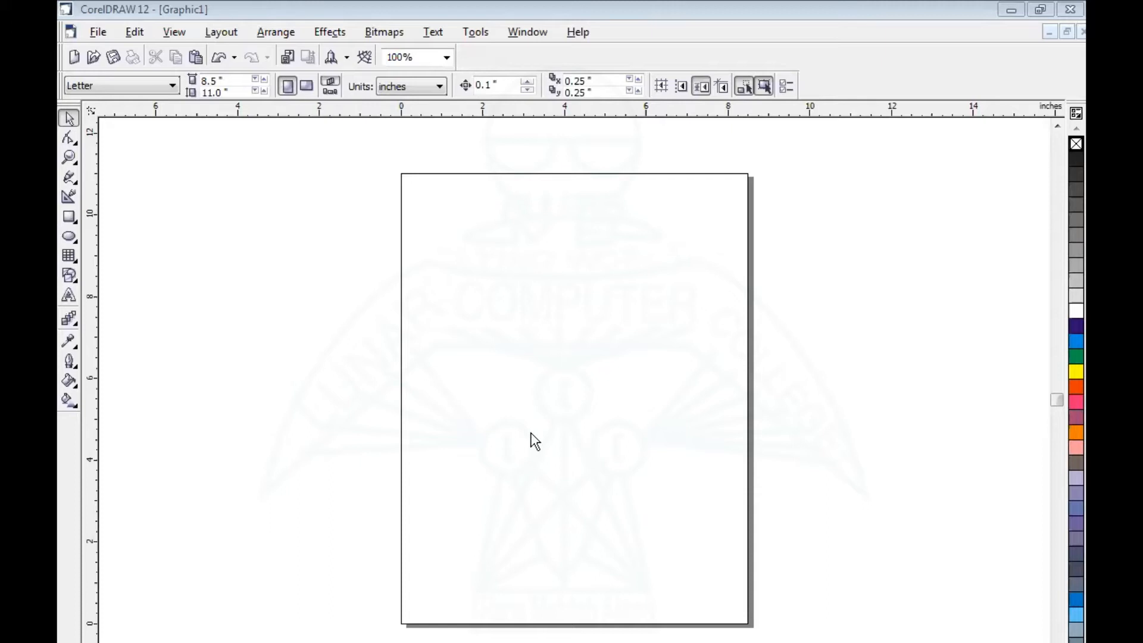
Draw a rectangle about 3.34 by 0.94 inches near the top of the page
click(70, 143)
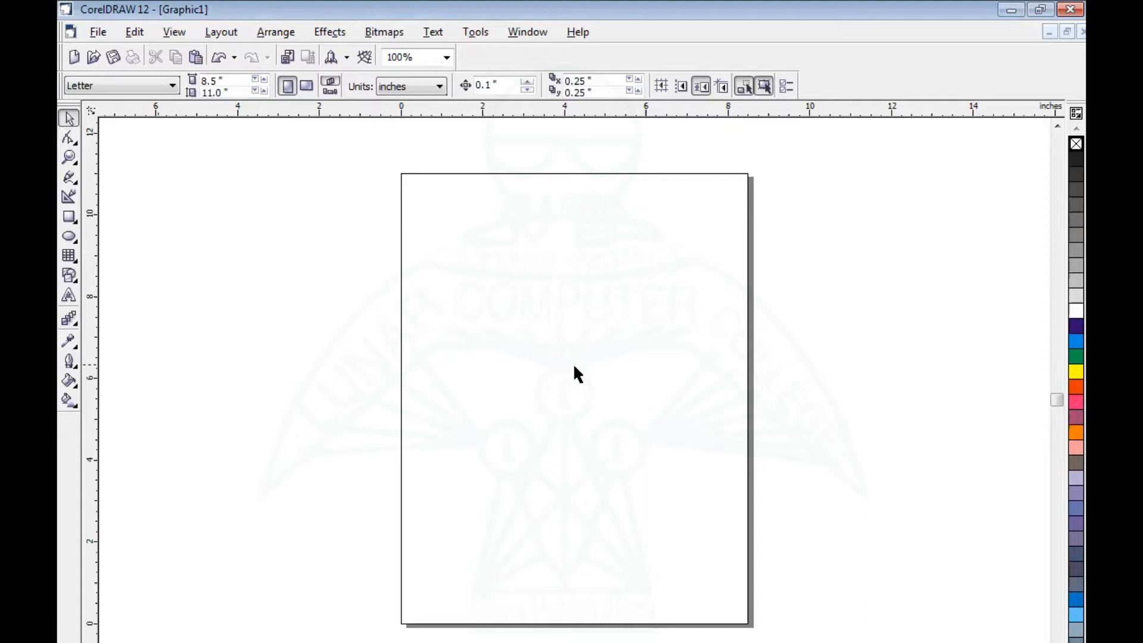
click(70, 217)
mouse_move(456, 211)
mouse_down()
mouse_move(534, 246)
mouse_move(593, 249)
mouse_up()
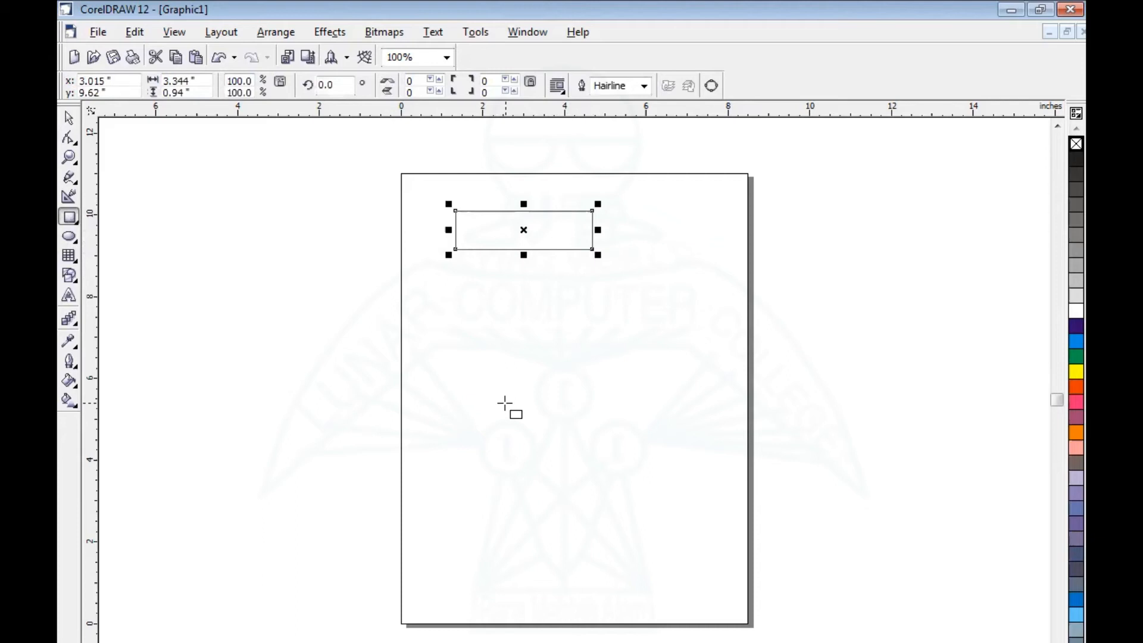
key(F10)
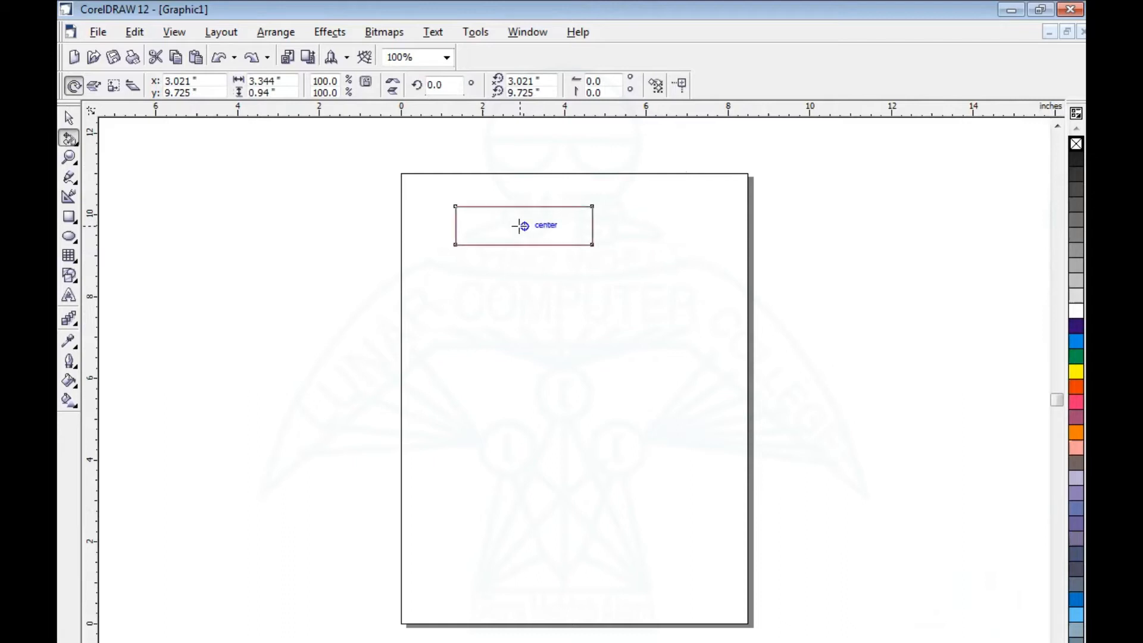
Free-rotate the rectangle around its center, and set its rotation angle to 190 degrees and finally to 90 degrees
drag(519, 228, 502, 209)
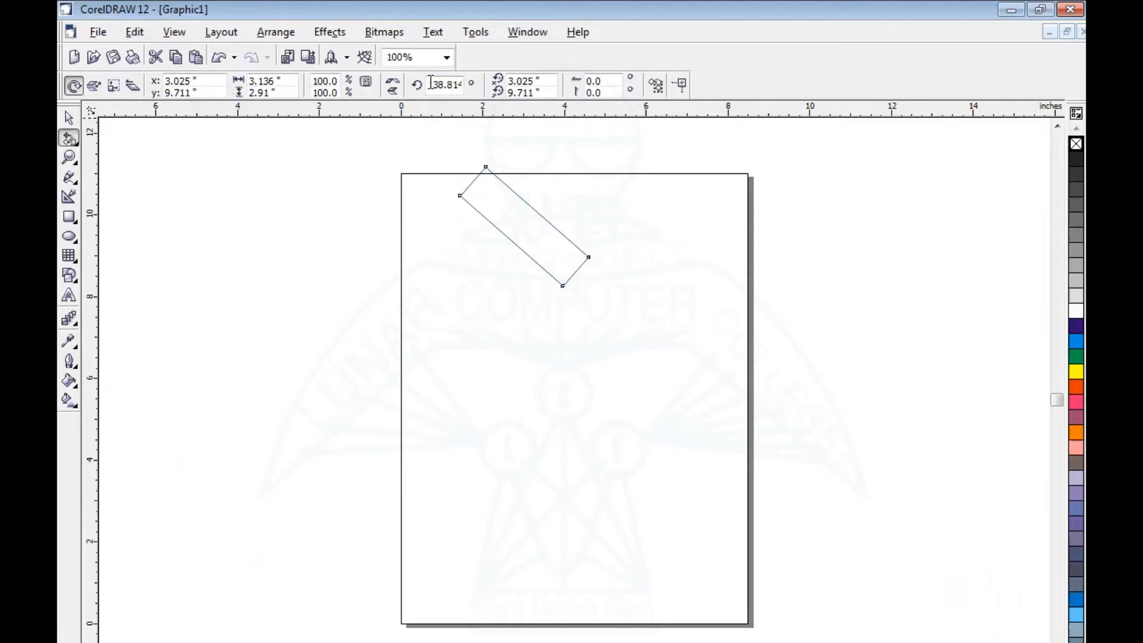
double_click(468, 84)
text(190)
key(Return)
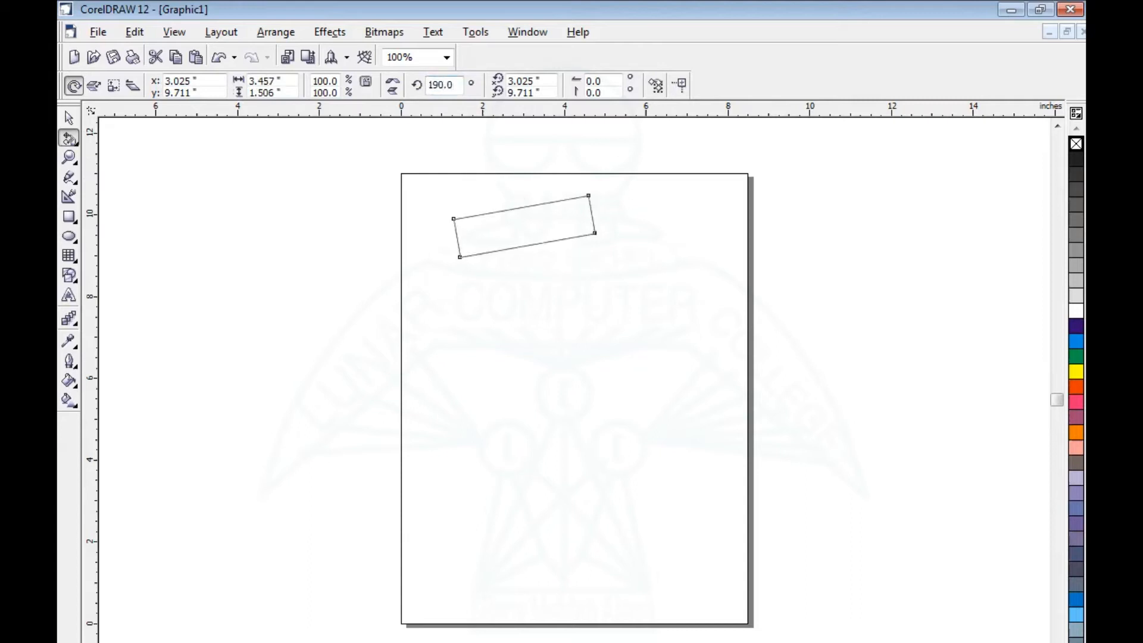
double_click(449, 84)
text(90)
key(Return)
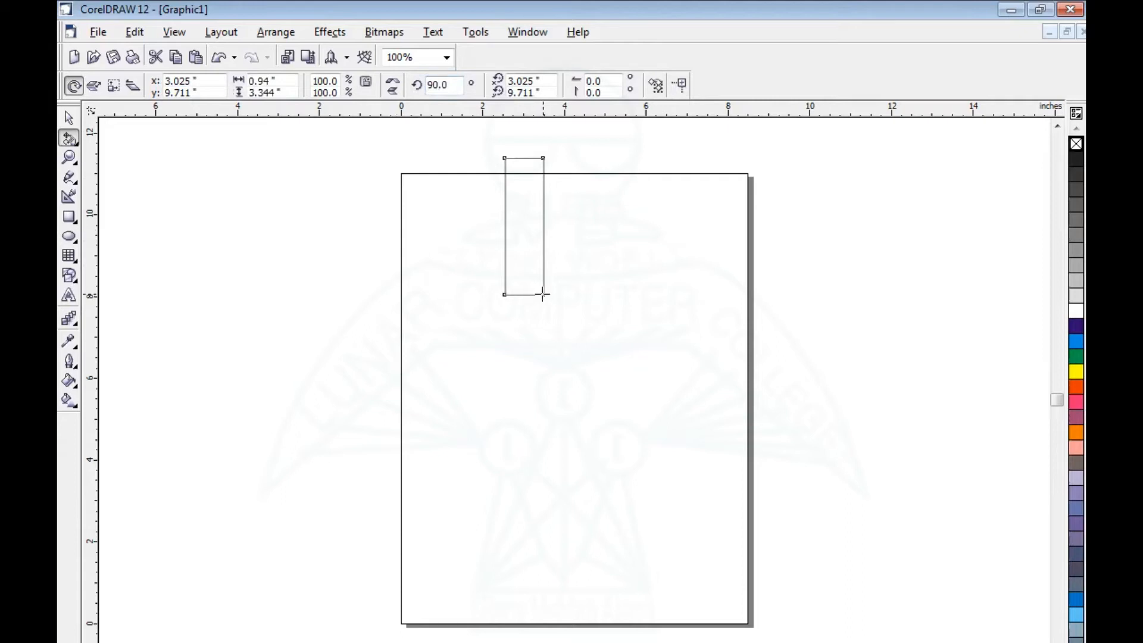
Free-rotate the rectangle around its corner, leave a rotated copy, and repeat the rotated copy until a full circular pattern forms
drag(544, 298, 575, 246)
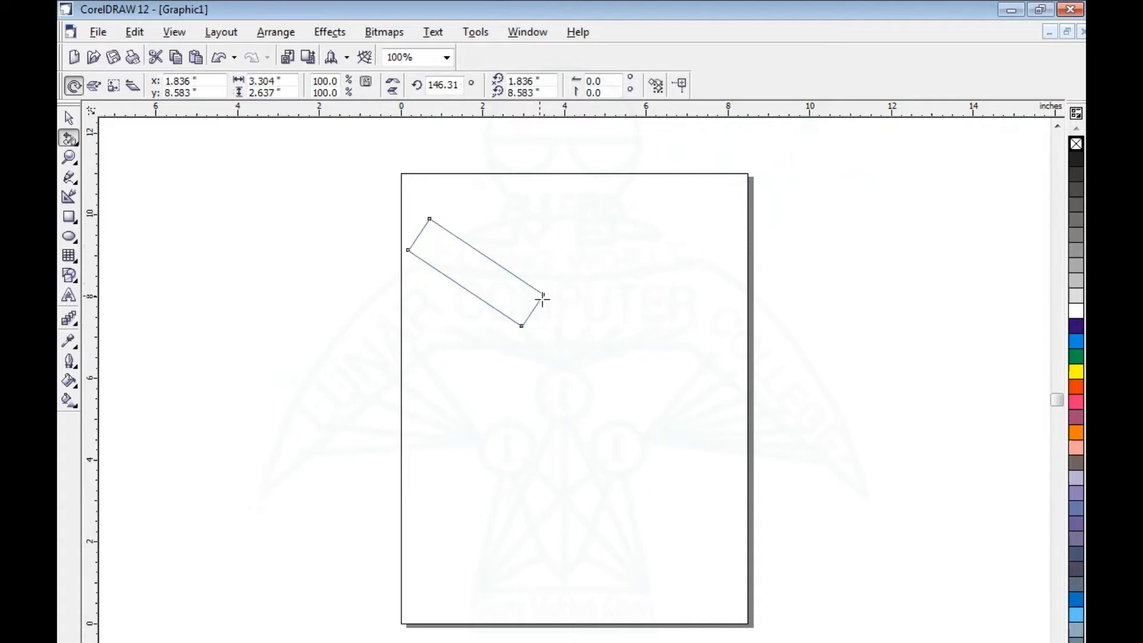
drag(542, 294, 618, 327)
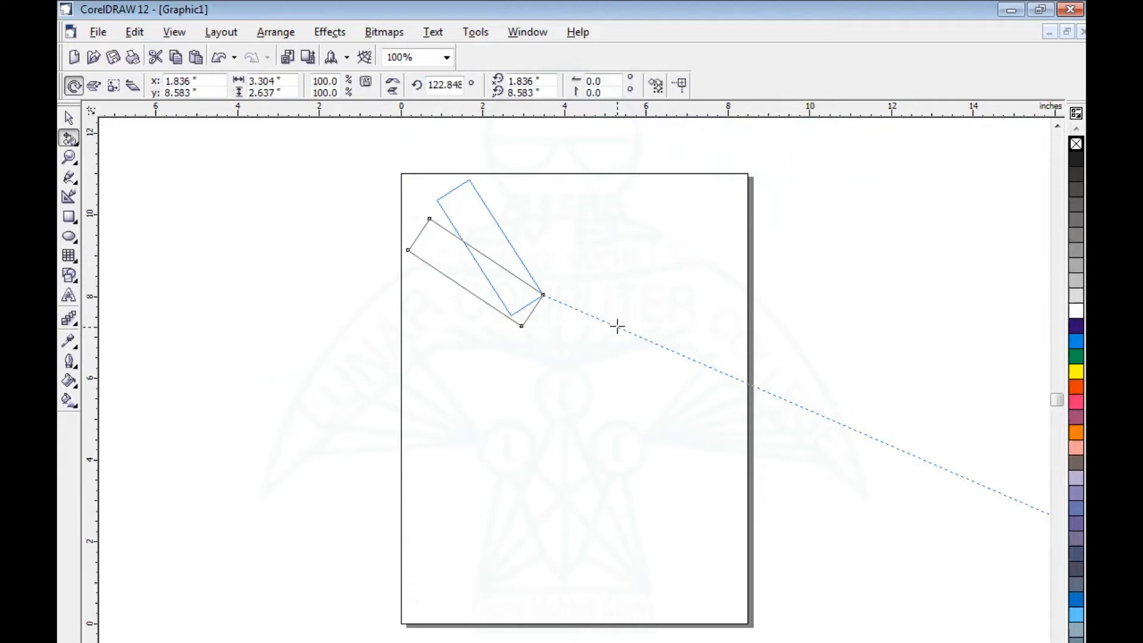
drag(618, 326, 618, 325)
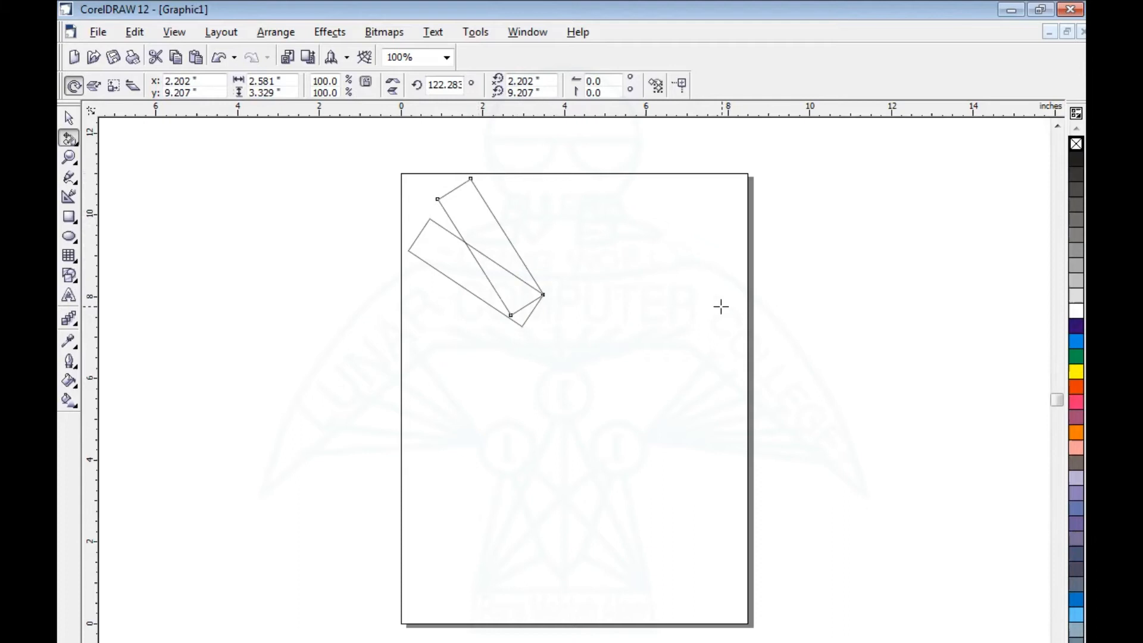
key(ctrl+r)
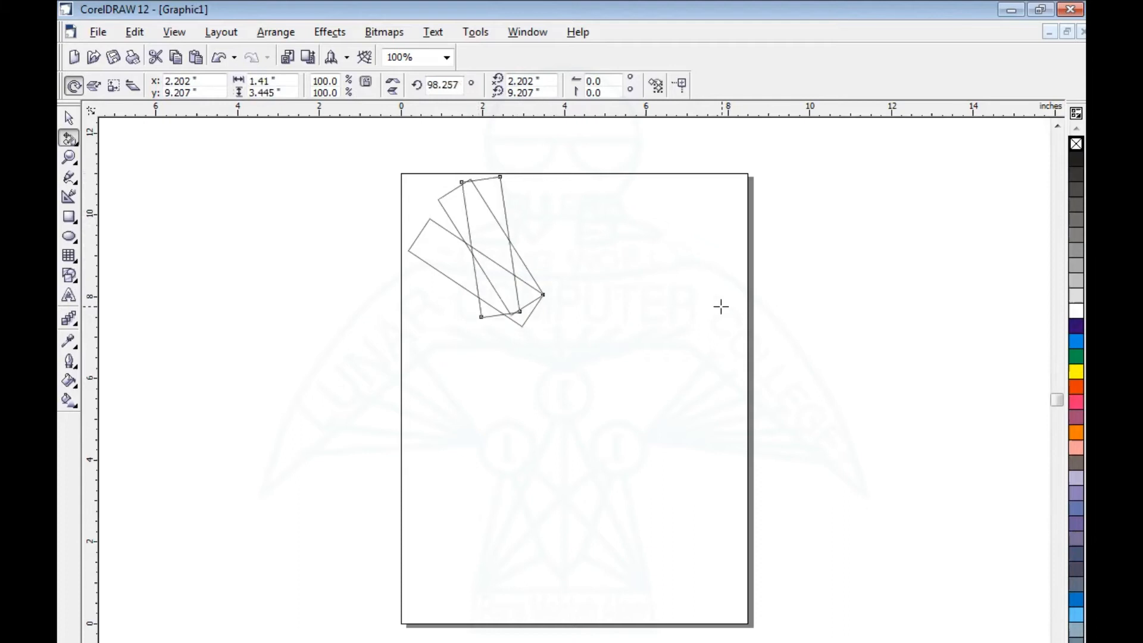
key(ctrl+r)
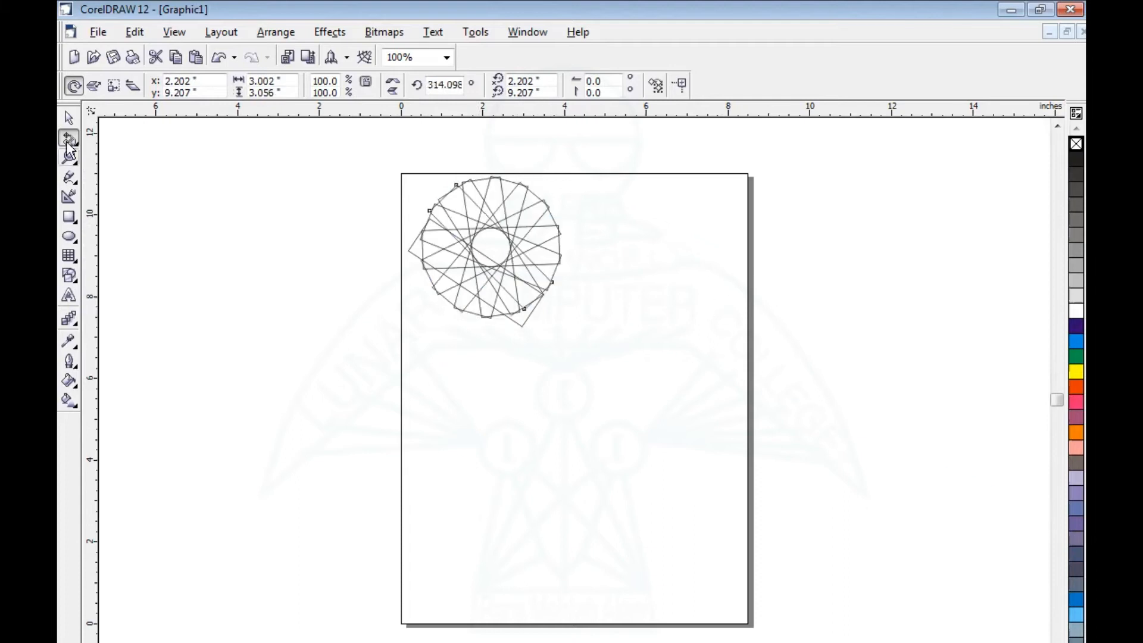
Select the whole pattern of rotated rectangles and delete it
click(69, 118)
click(228, 193)
drag(426, 240, 717, 454)
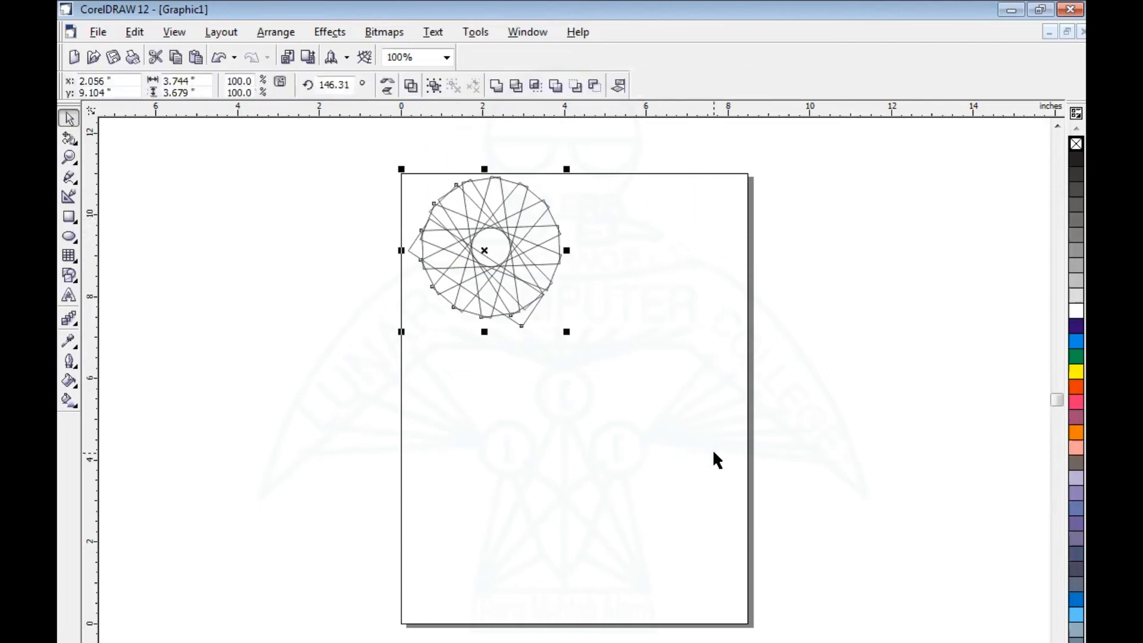
key(Delete)
Draw a tall ellipse about 0.77 by 2.32 inches and free-rotate a copy about 24 degrees clockwise around its top point
click(69, 236)
drag(556, 243, 587, 340)
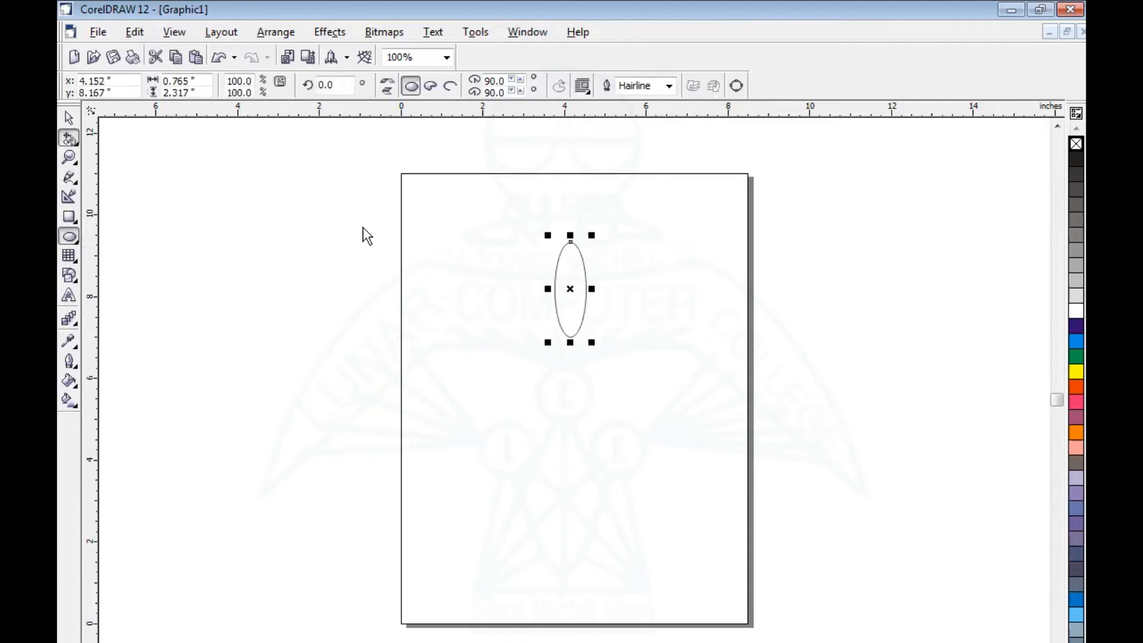
click(69, 138)
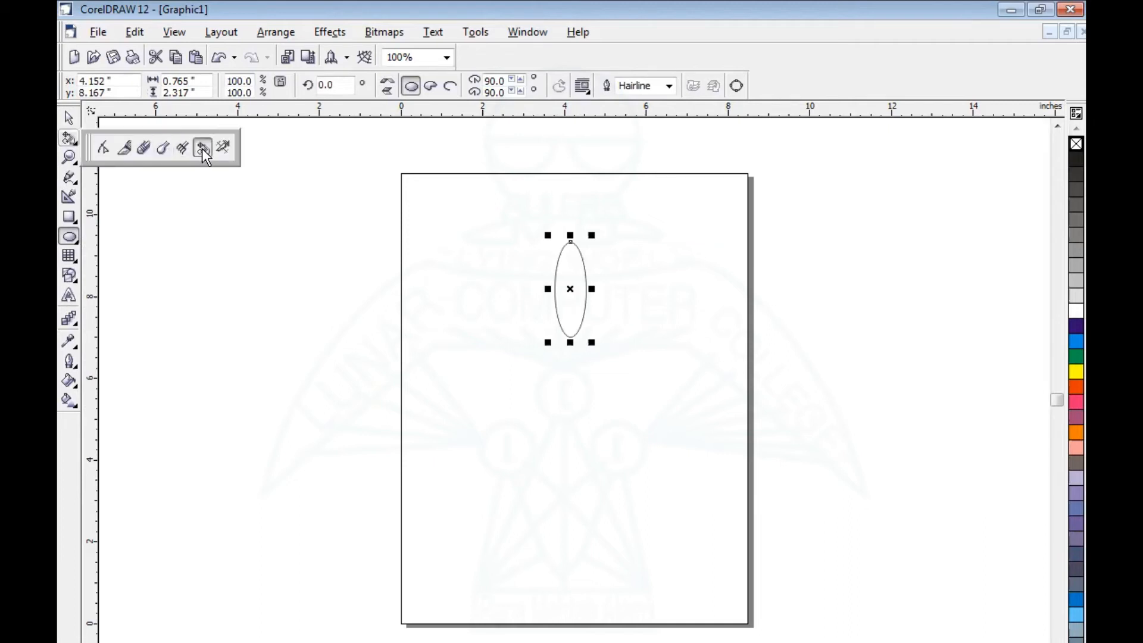
click(202, 149)
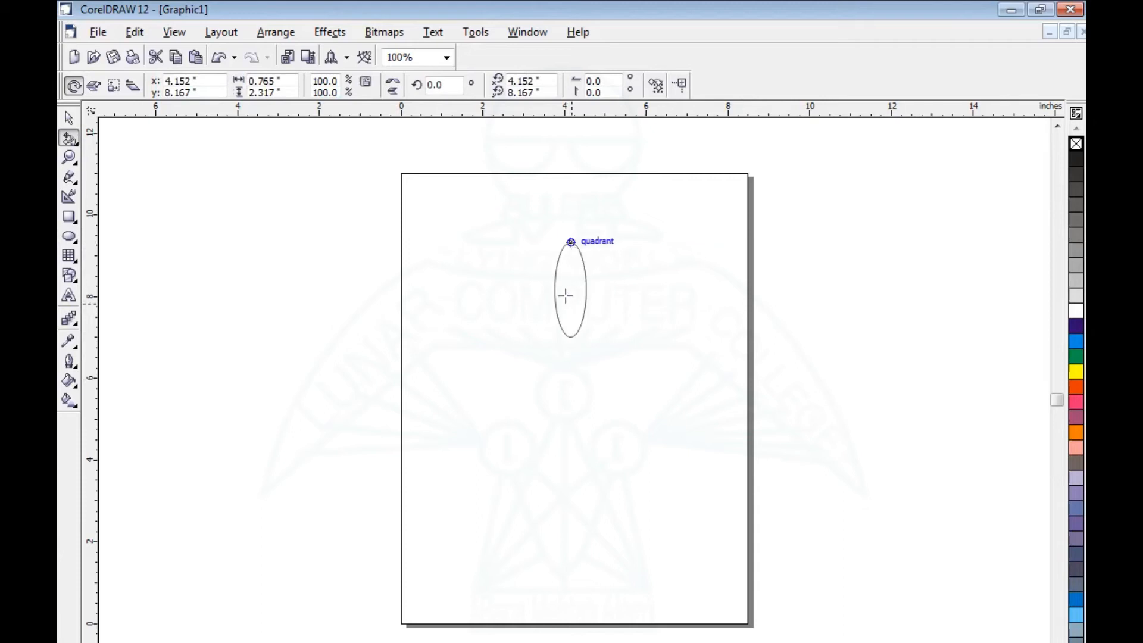
drag(570, 241, 592, 252)
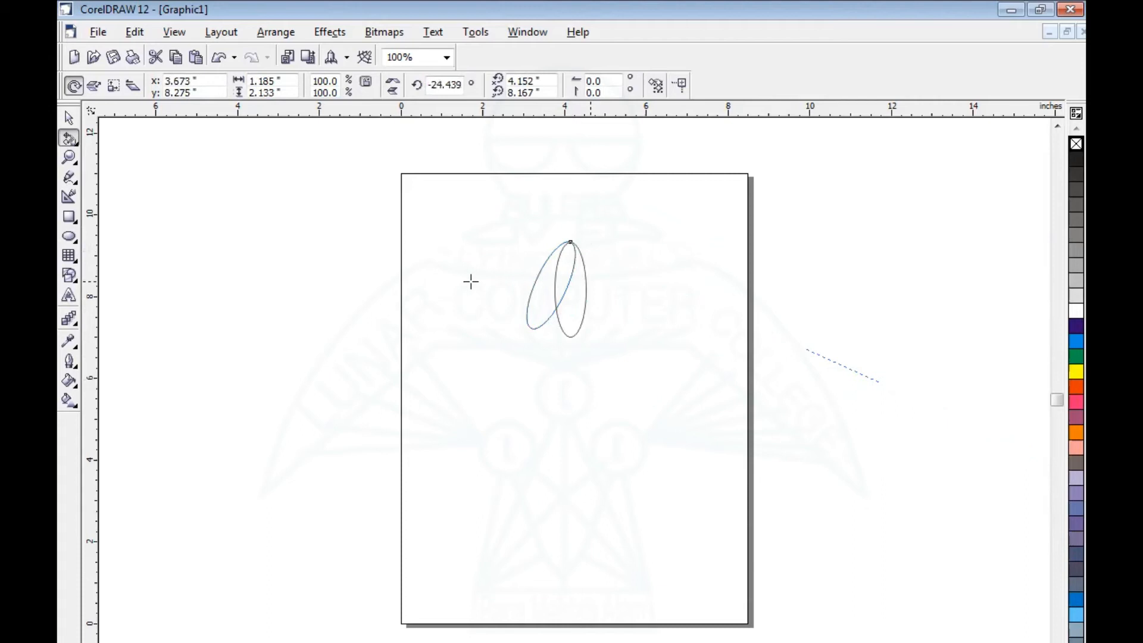
Repeat the rotated ellipse copy until the copies form a dense circular rosette
key(ctrl+r)
key(ctrl+r)
key(ctrl+r)
key(ctrl+r)
key(ctrl+r)
key(ctrl+r)
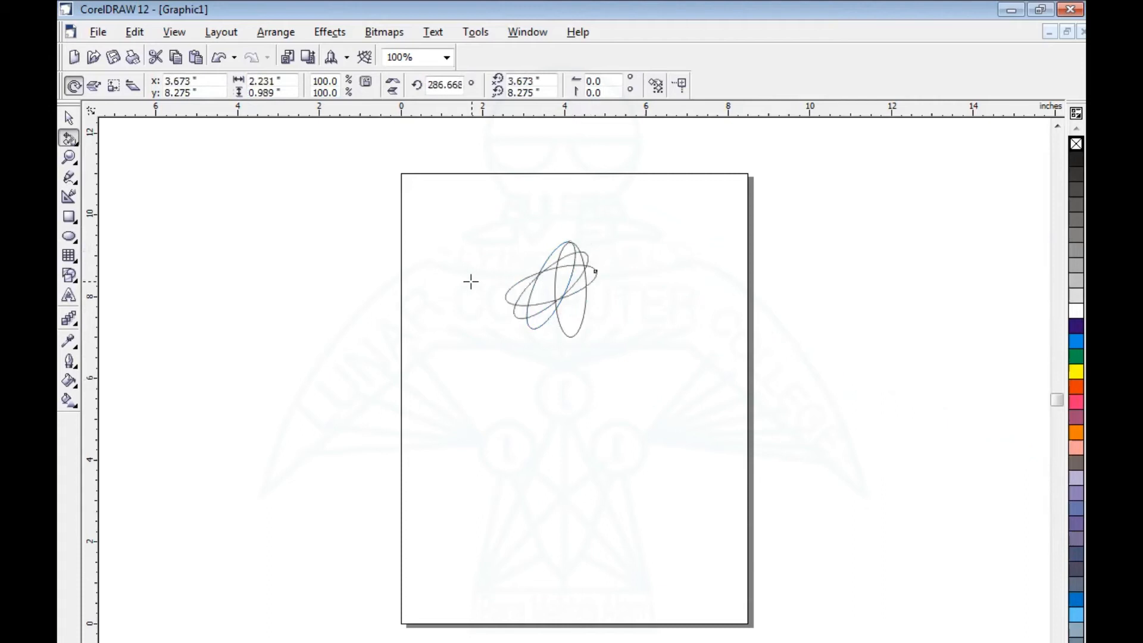
key(ctrl+r)
key(ctrl+r)
key(ctrl+r)
key(ctrl+r)
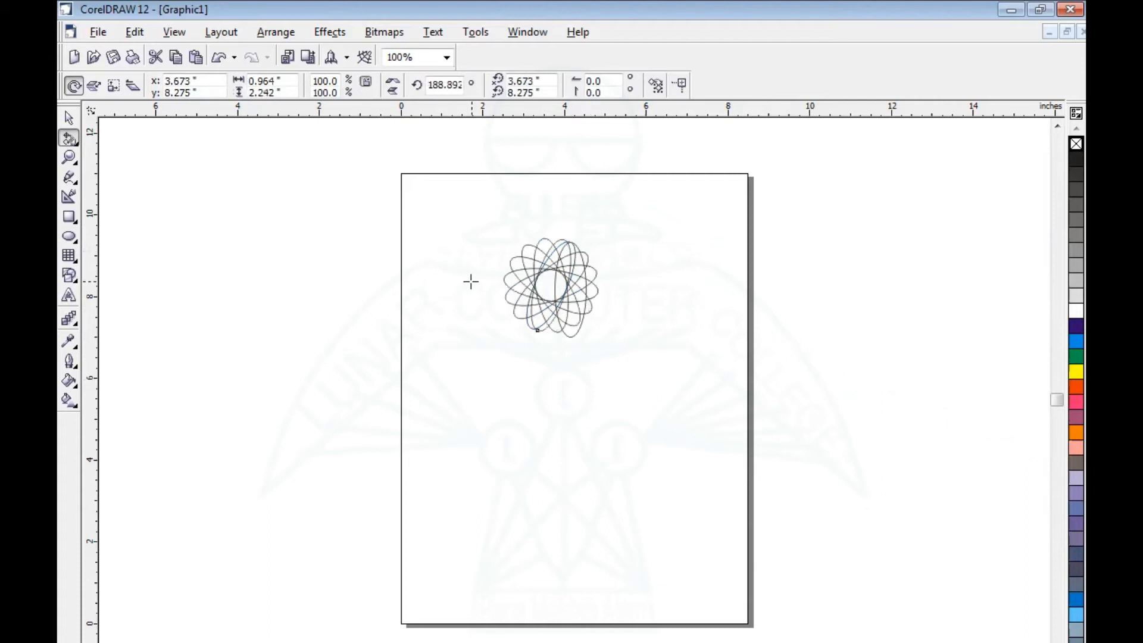
key(ctrl+r)
key(ctrl+r)
key(ctrl+r)
key(ctrl+r)
key(ctrl+r)
key(ctrl+r)
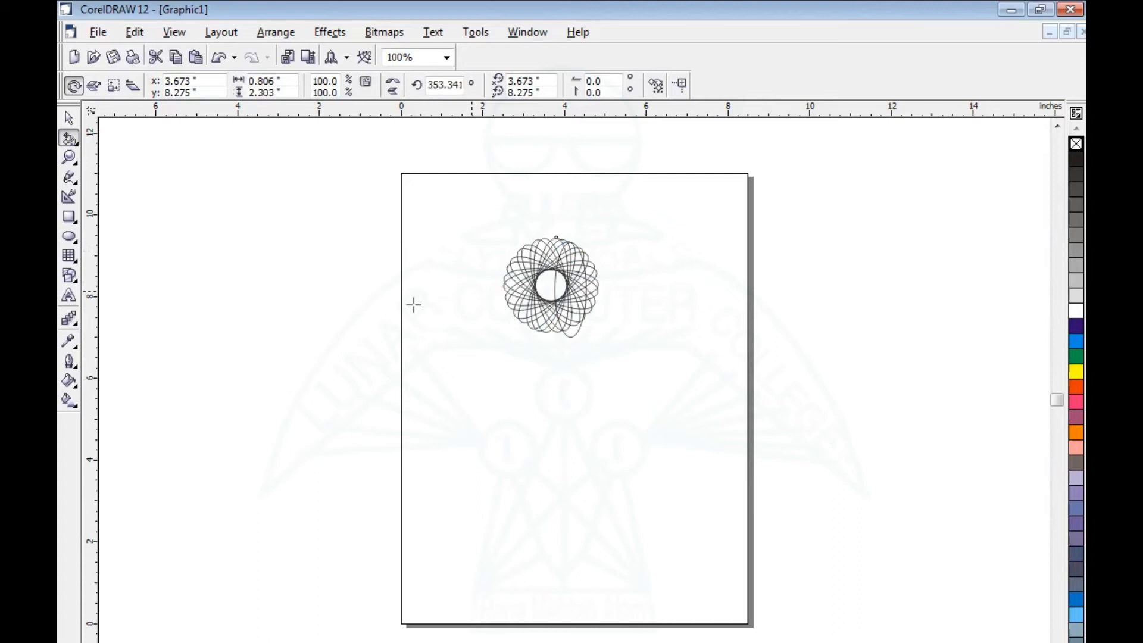
Move the original upright ellipse out of the rosette and place it beside the rosette on the page's right side
click(69, 118)
click(463, 394)
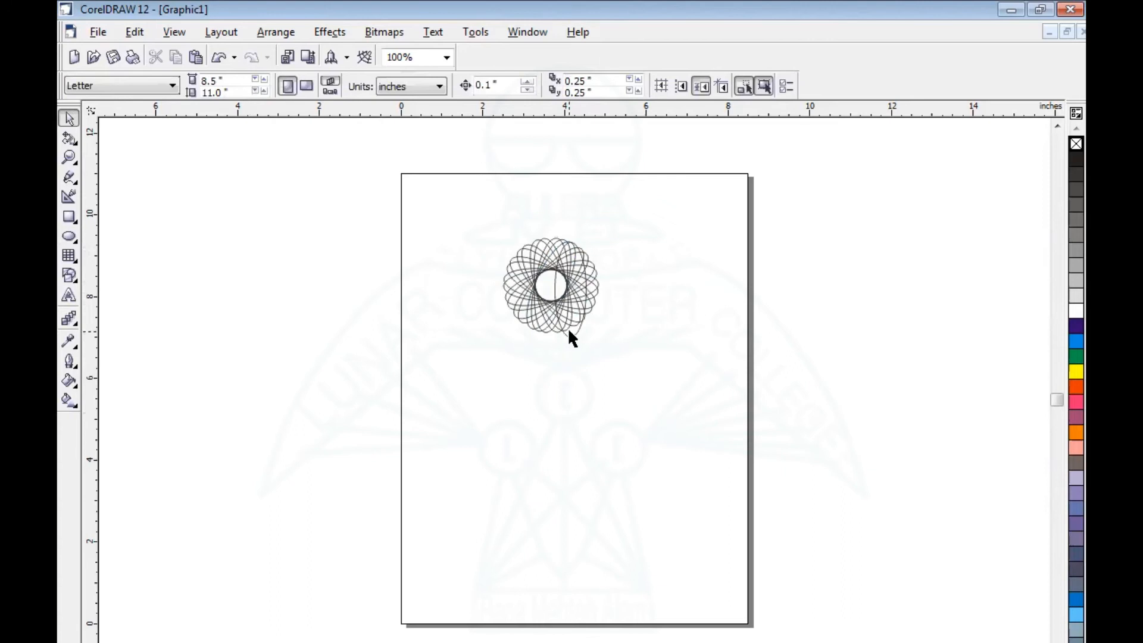
drag(569, 334, 594, 486)
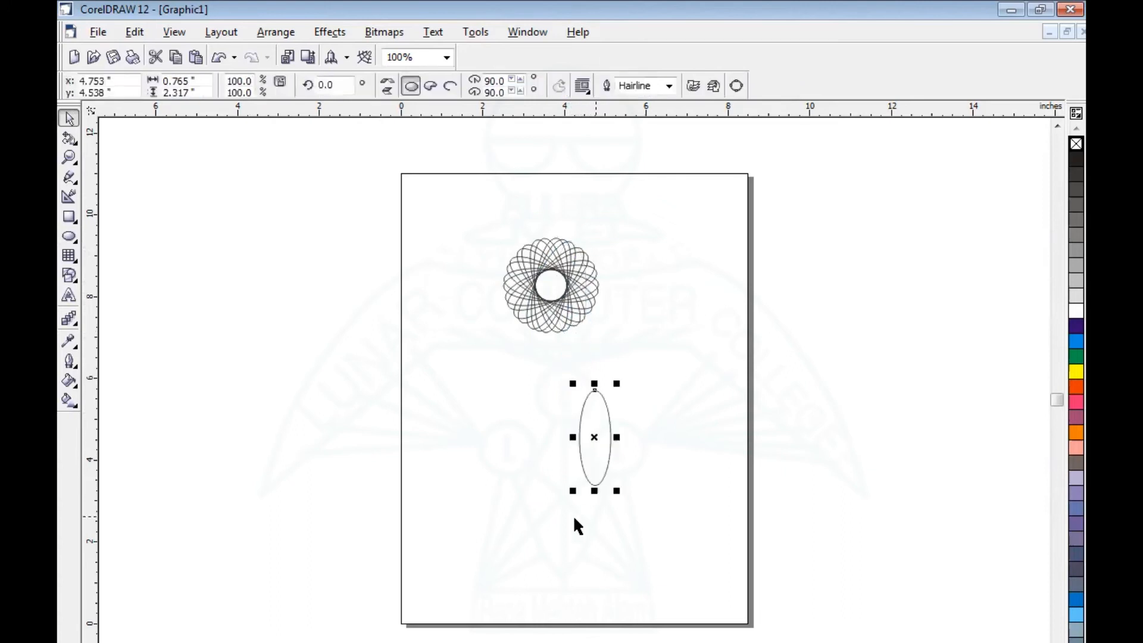
click(594, 438)
click(487, 446)
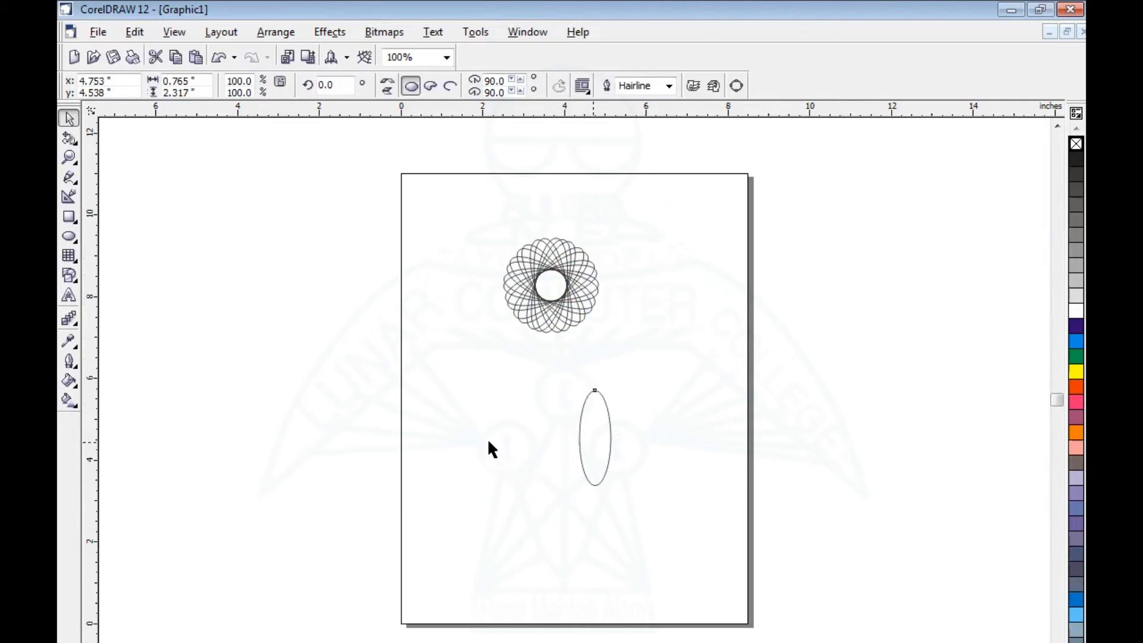
drag(535, 361, 678, 537)
drag(594, 438, 664, 287)
Shift the upright ellipse's rotation center to its bottom end and rotate a copy about 18 degrees clockwise
click(653, 325)
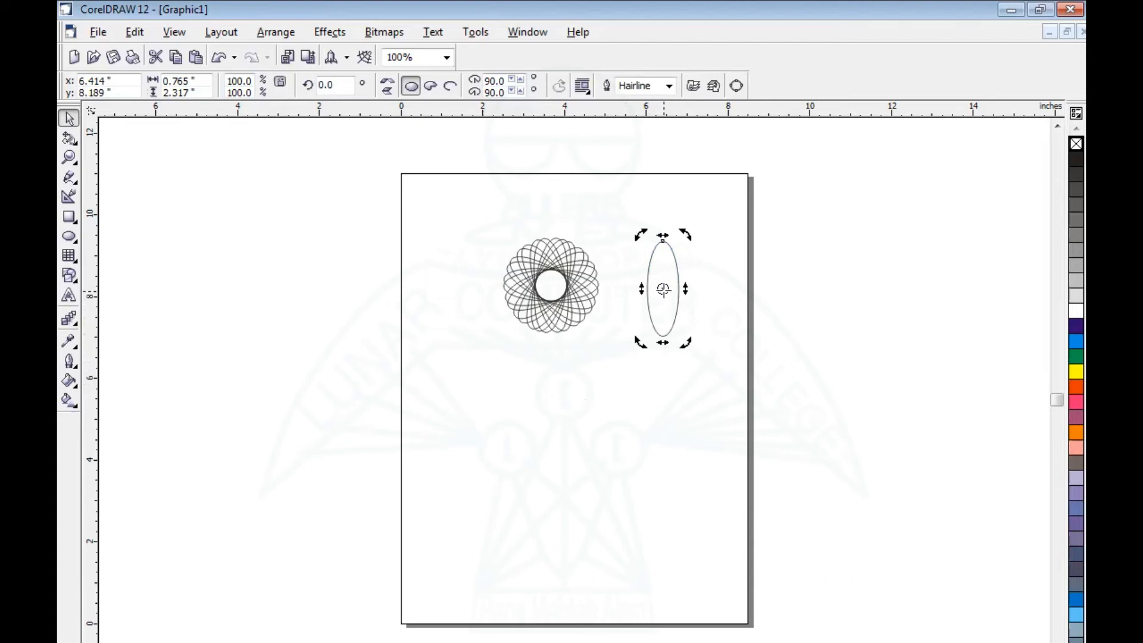
drag(664, 289, 663, 337)
drag(686, 236, 709, 251)
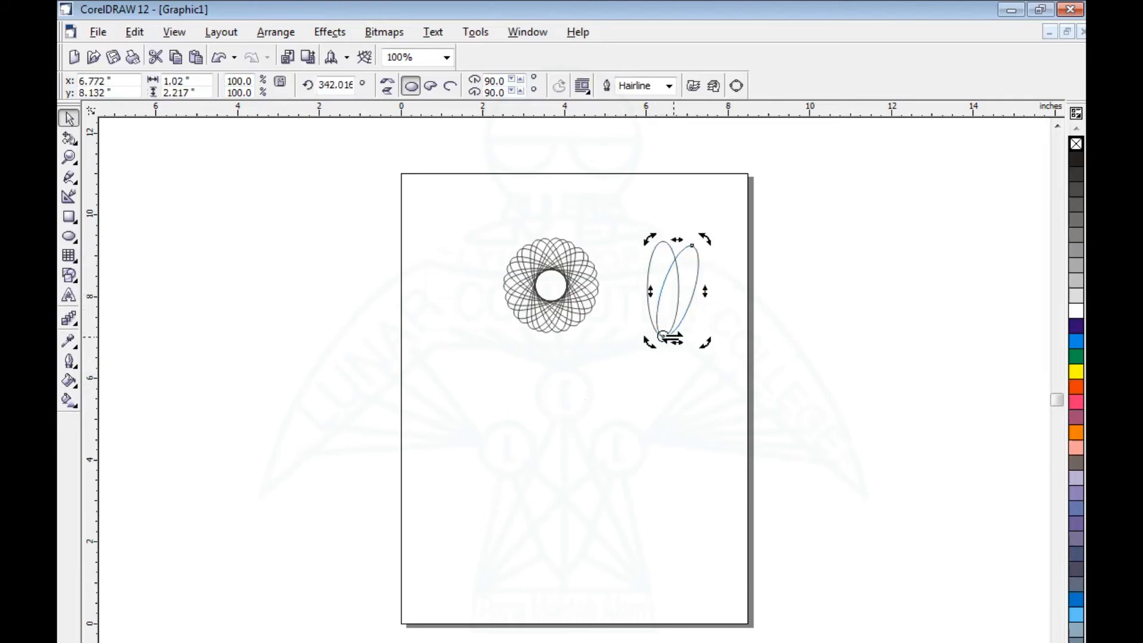
Repeat the rotated copy around the shared bottom point until the ellipses form a complete flower, and deselect it
key(ctrl+r)
key(ctrl+r)
key(ctrl+r)
key(ctrl+r)
key(ctrl+r)
key(ctrl+r)
key(ctrl+r)
key(ctrl+r)
key(ctrl+r)
key(ctrl+r)
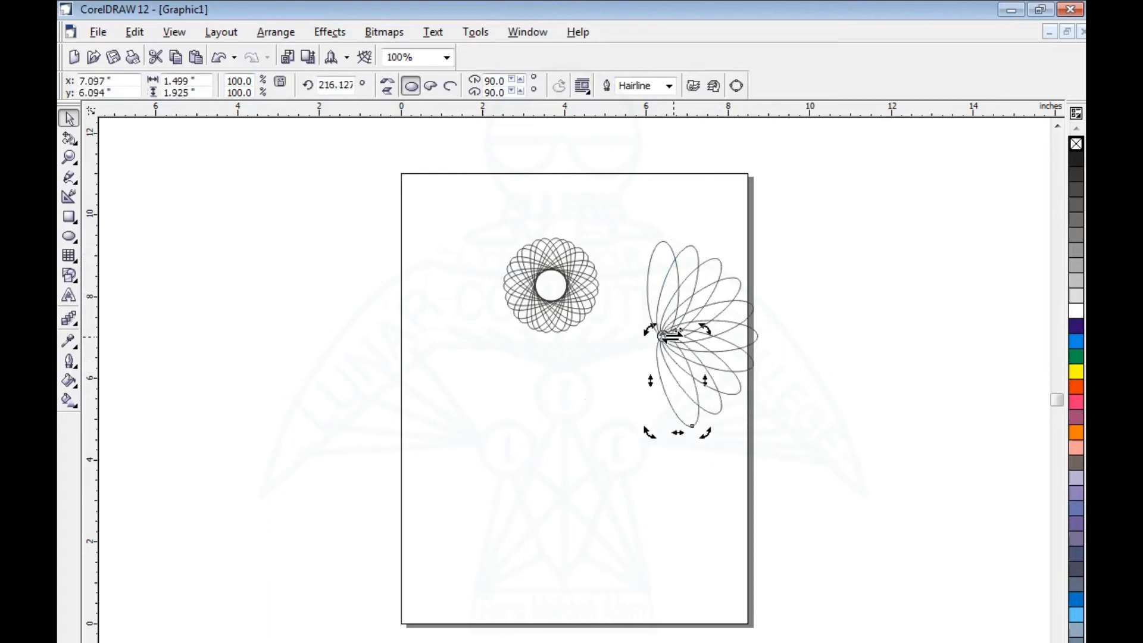
key(ctrl+r)
key(ctrl+r)
key(ctrl+r)
key(ctrl+r)
key(ctrl+r)
key(ctrl+r)
key(ctrl+r)
key(ctrl+r)
key(ctrl+r)
key(ctrl+r)
key(ctrl+r)
key(ctrl+r)
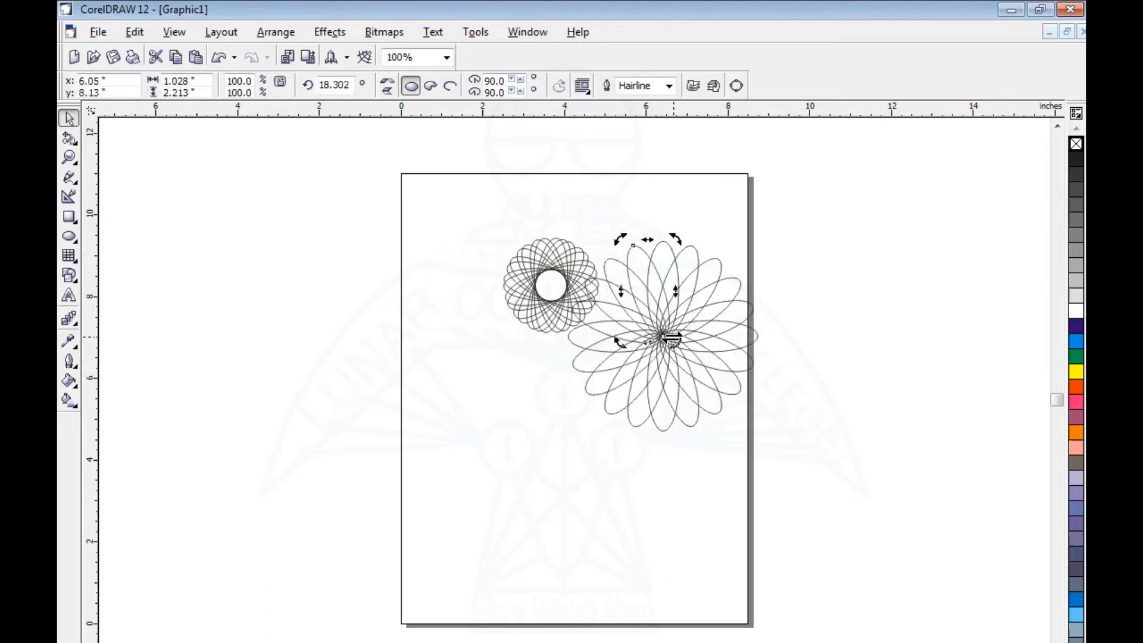
click(557, 430)
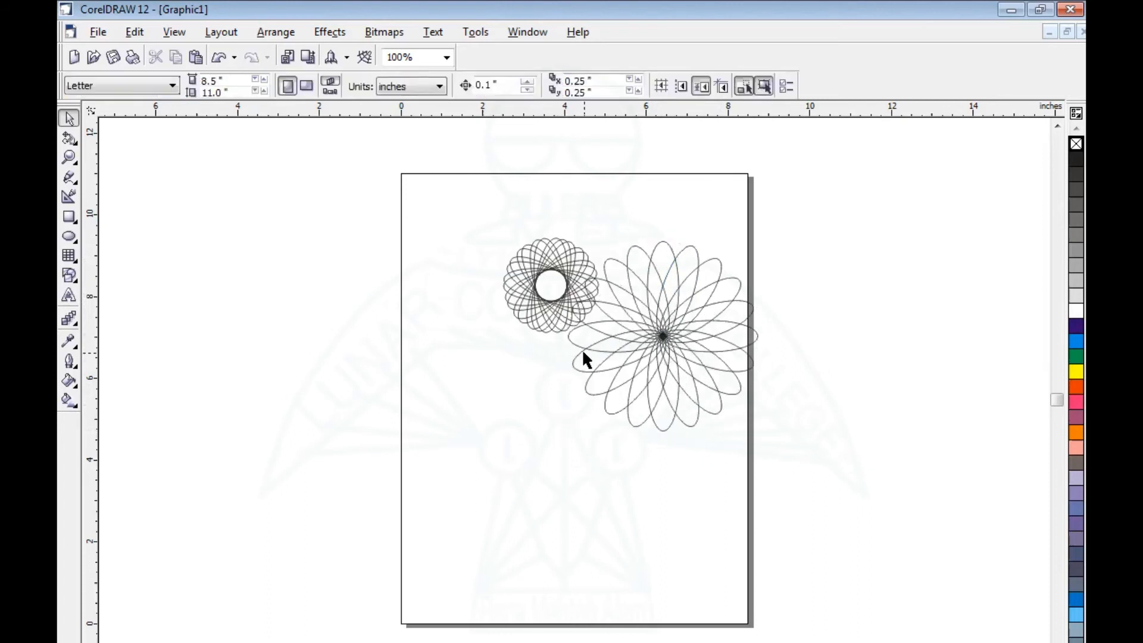
Move one petal of the large flower to the empty area below the rosette and make a free-rotated copy of it
drag(577, 364, 466, 439)
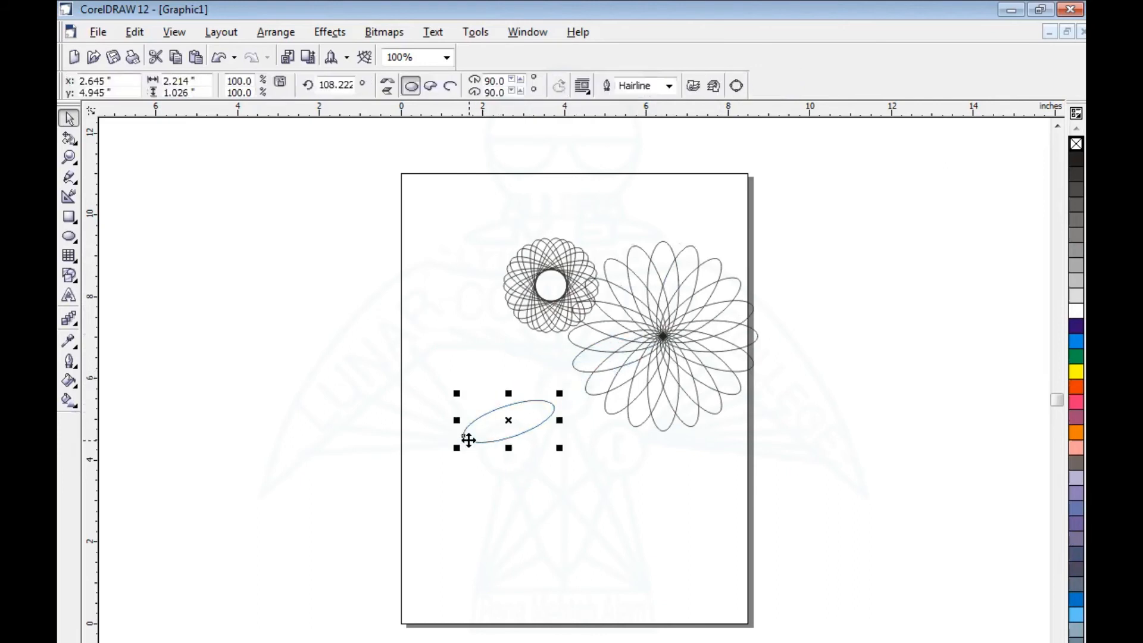
click(69, 138)
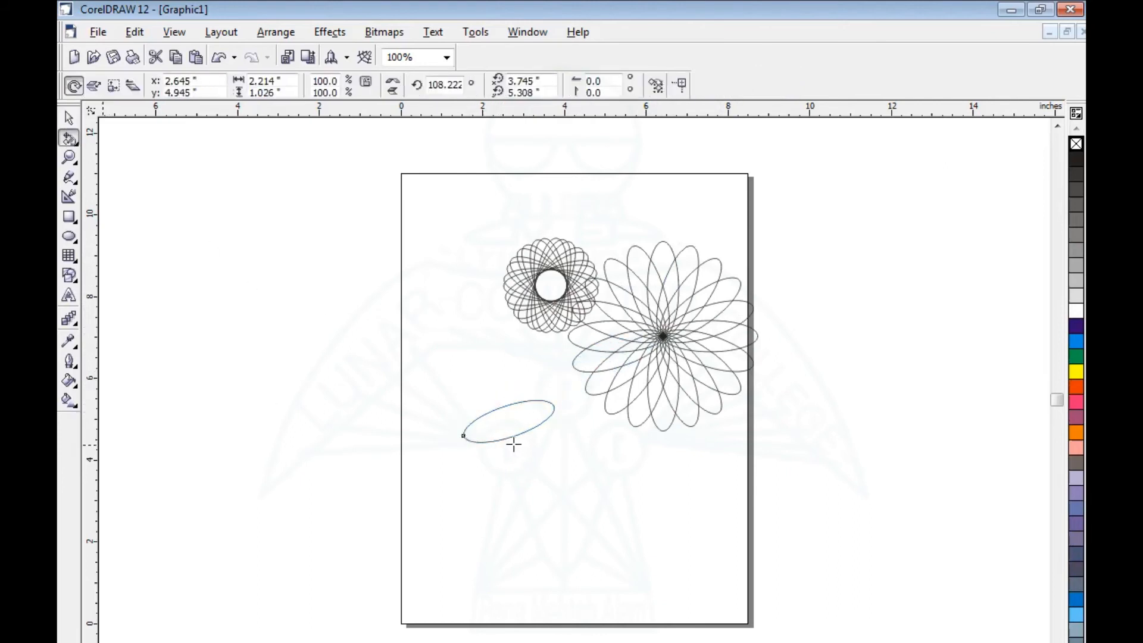
mouse_move(505, 438)
mouse_down()
mouse_move(496, 445)
mouse_move(521, 417)
mouse_move(503, 405)
mouse_move(517, 413)
mouse_move(472, 438)
mouse_move(517, 454)
mouse_move(494, 453)
mouse_up()
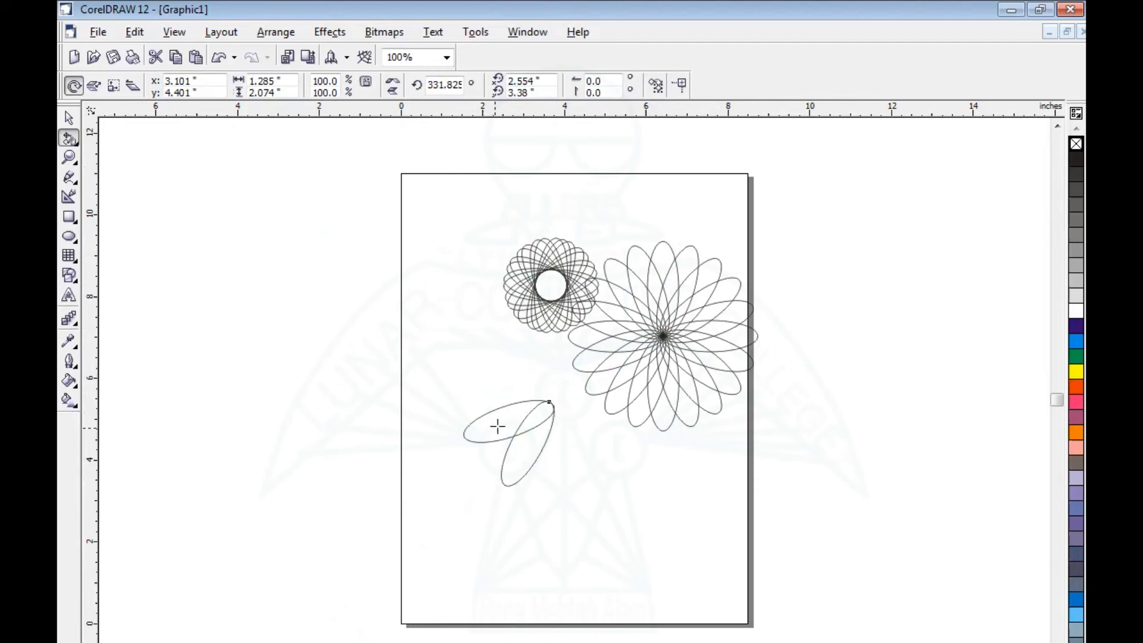
Add two more free-rotated copies of the petal around the lower group, using pivot points away from the petals, and deselect
drag(494, 408, 586, 532)
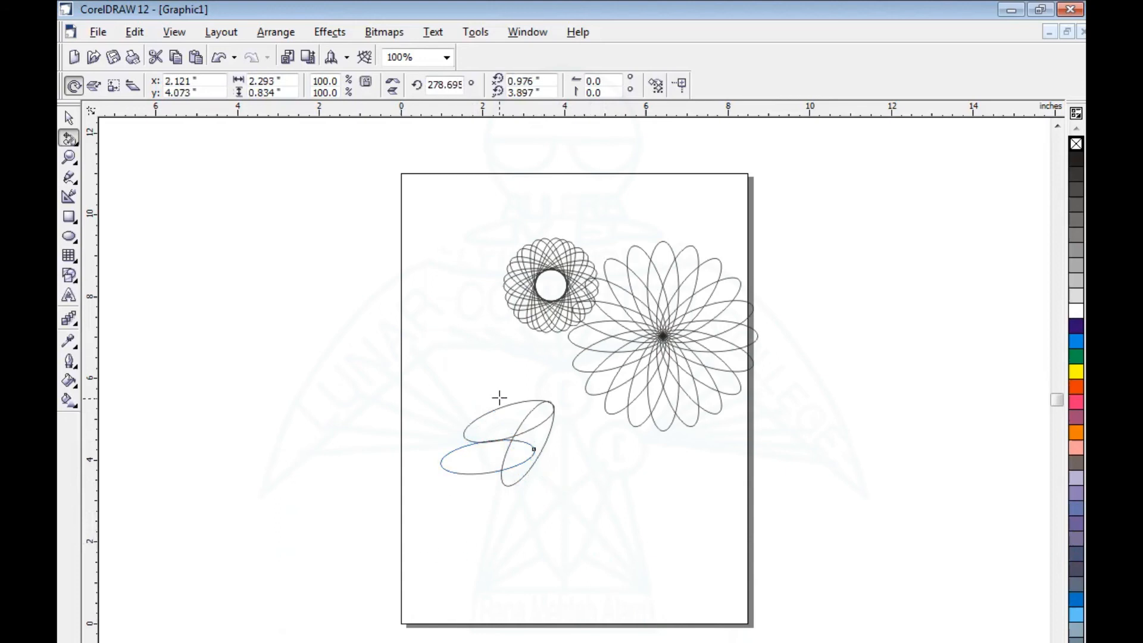
click(69, 142)
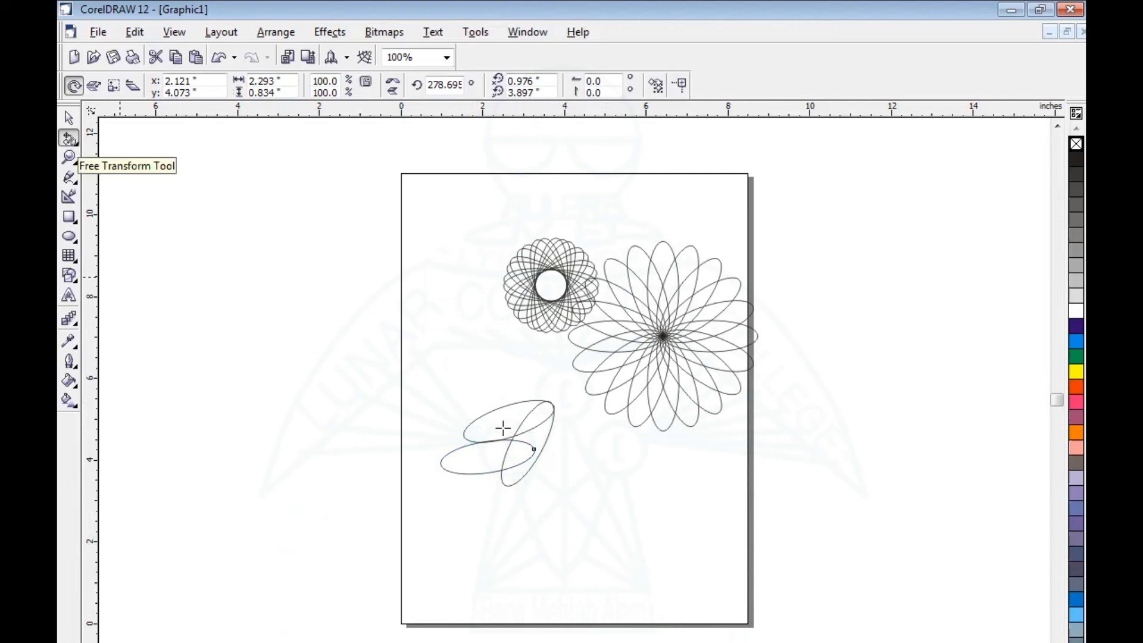
drag(492, 407, 565, 507)
click(163, 387)
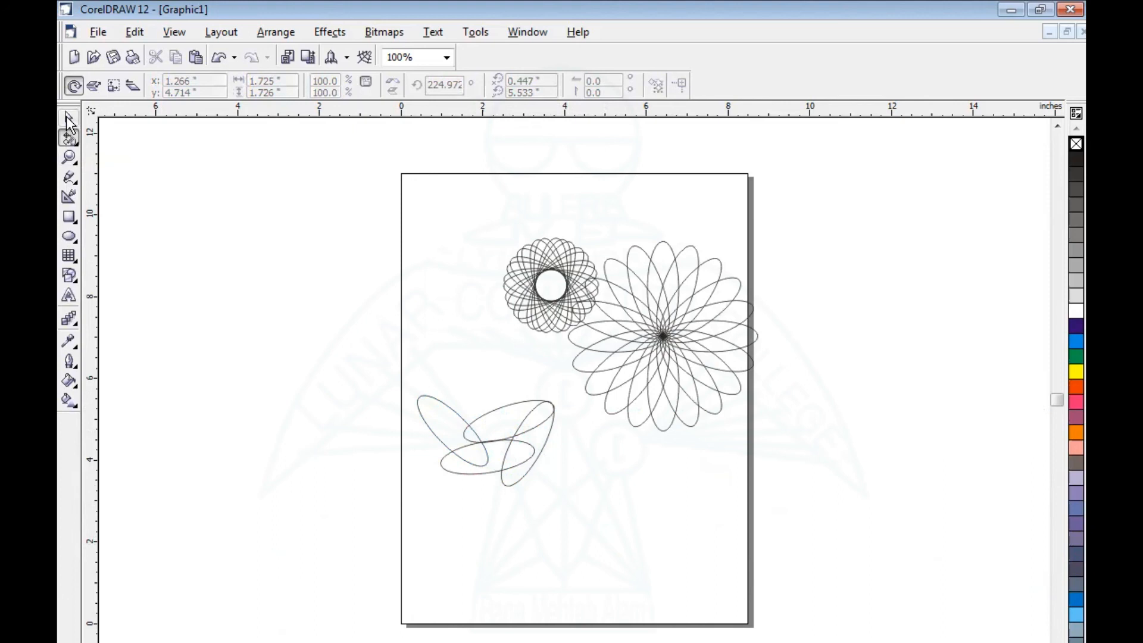
Switch from the Free Transform tool to the Shape tool
click(68, 119)
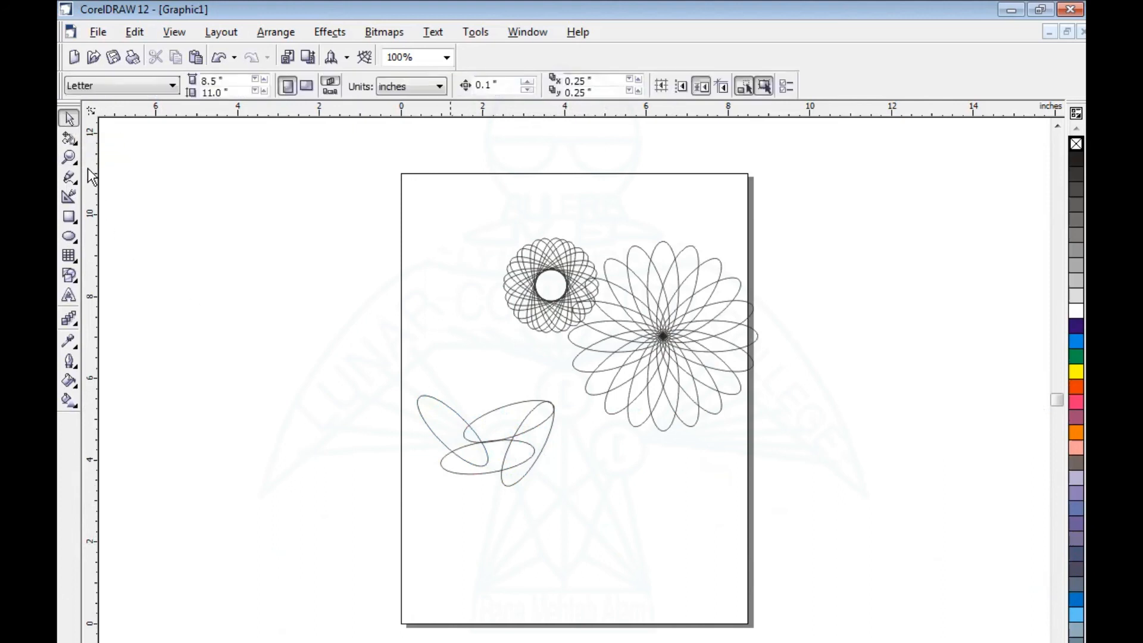
click(75, 139)
click(99, 148)
click(68, 118)
key(F10)
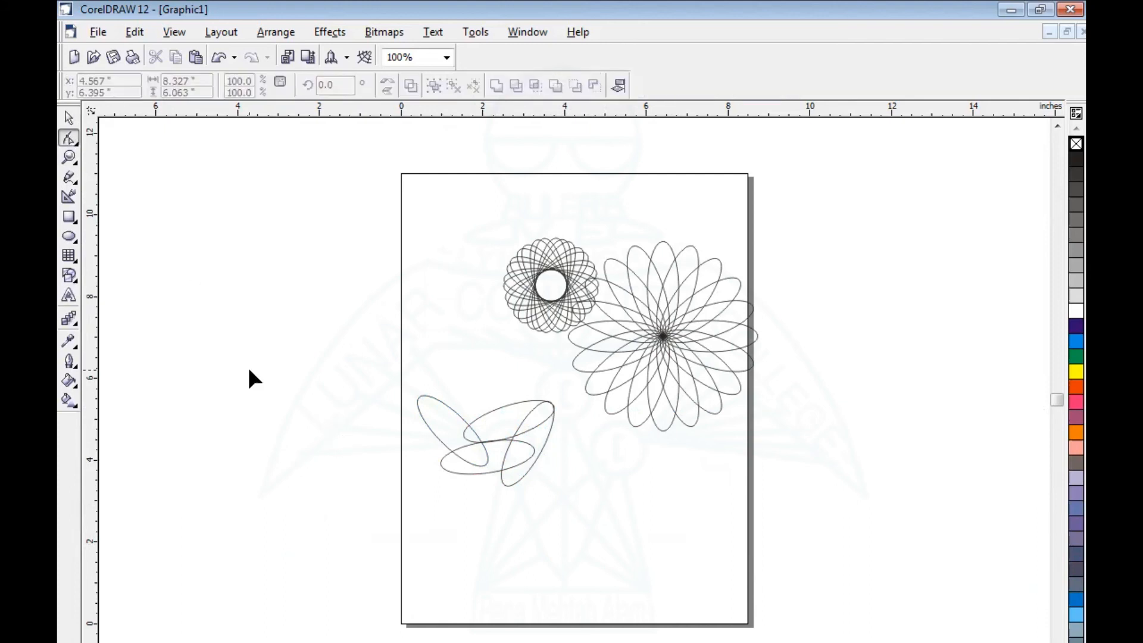